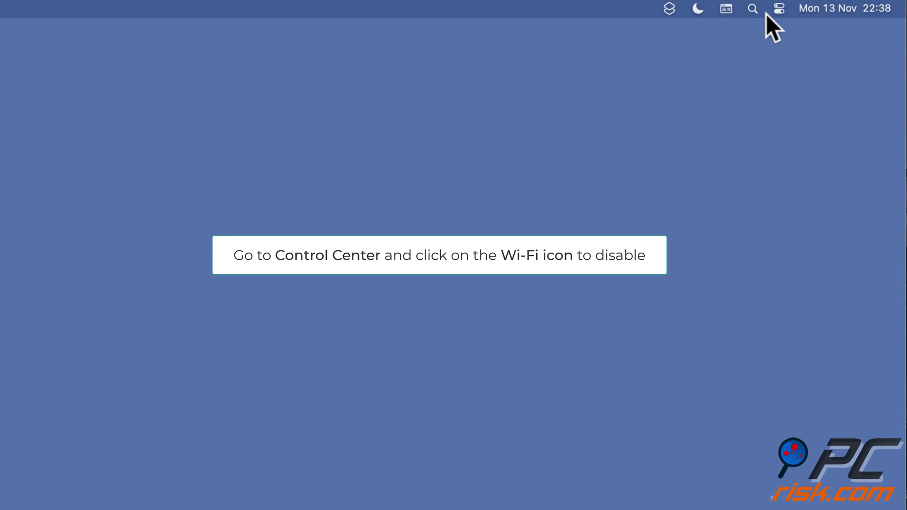
Step: Open Control Center from the menu bar to reach the Wi-Fi toggle
{"action": "left_click", "coordinate": [768, 13]}
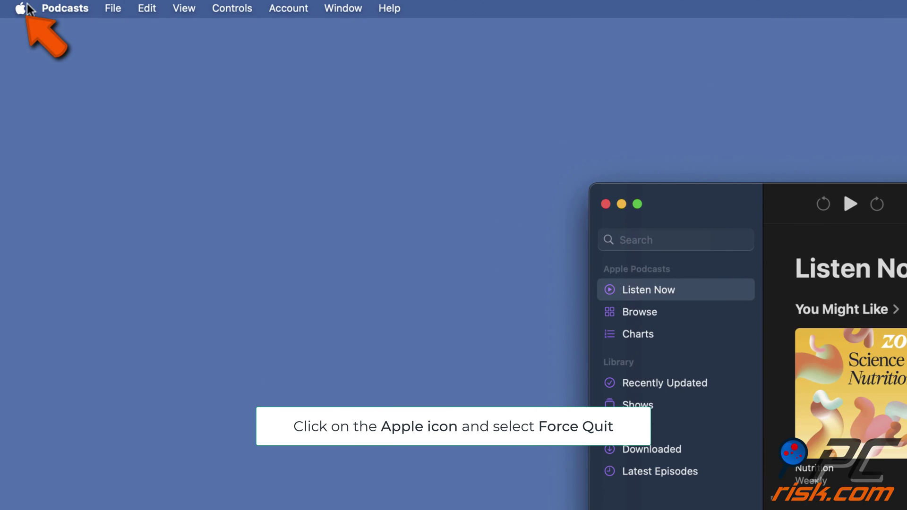
Step: Force quit Podcasts from the Apple menu's Force Quit Applications window, then close it
{"action": "left_click", "coordinate": [9, 4]}
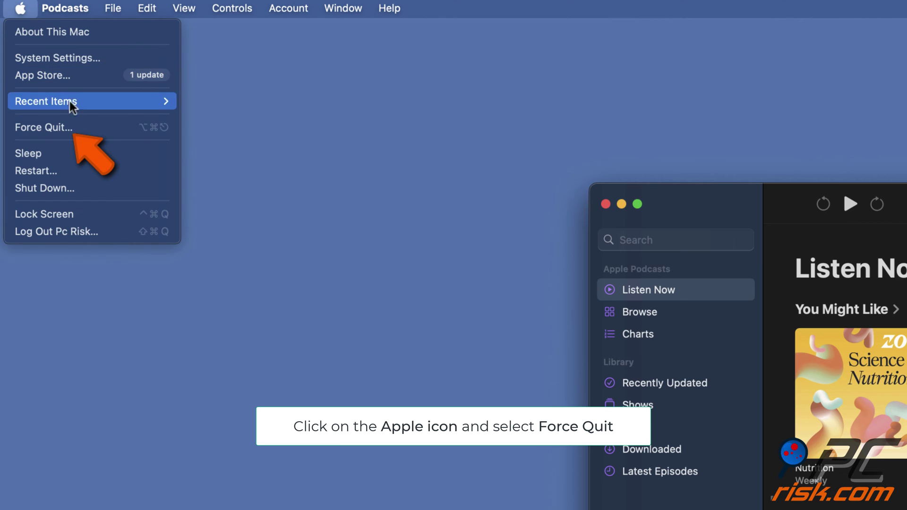
{"action": "left_click", "coordinate": [82, 128]}
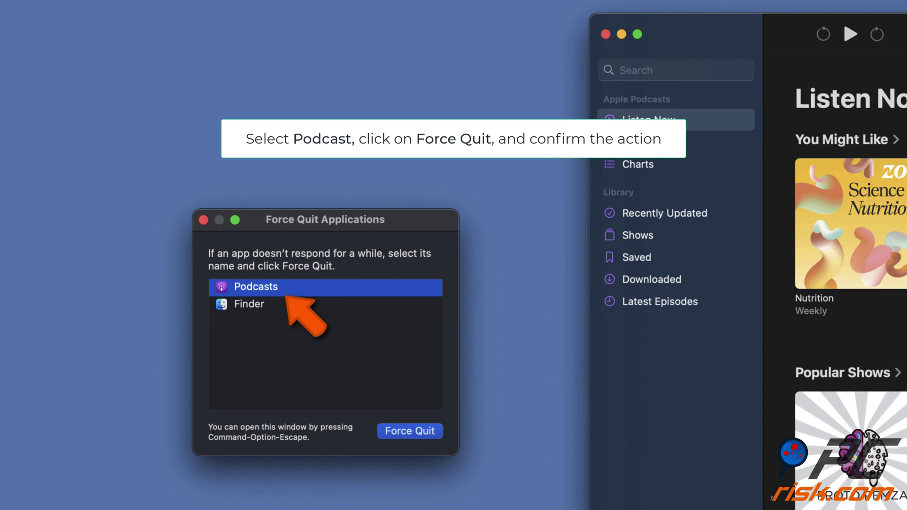
{"action": "left_click", "coordinate": [416, 434]}
{"action": "left_click", "coordinate": [445, 360]}
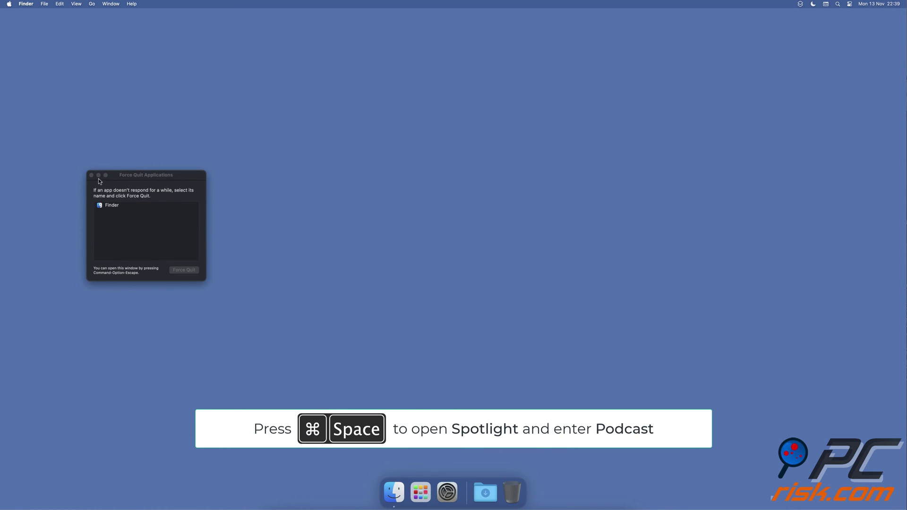
{"action": "left_click", "coordinate": [91, 175]}
Step: Relaunch Podcasts by searching 'pod' in Spotlight
{"action": "key", "text": "super+space"}
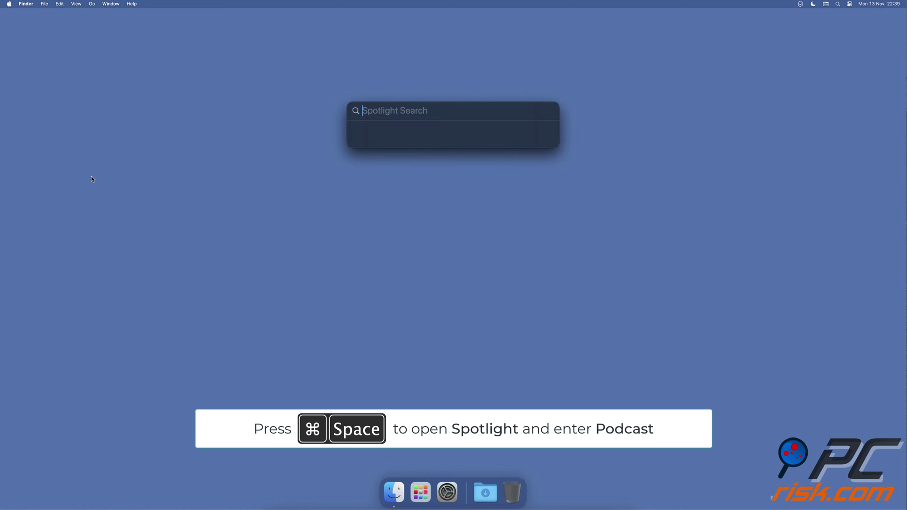
{"action": "type", "text": "pod"}
{"action": "key", "text": "Return"}
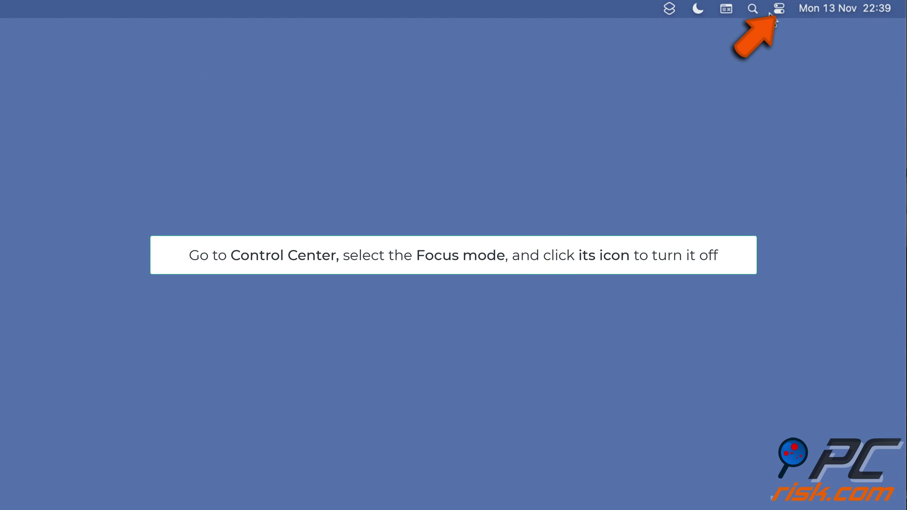
Step: Switch off the Do Not Disturb Focus in Control Center
{"action": "left_click", "coordinate": [847, 6]}
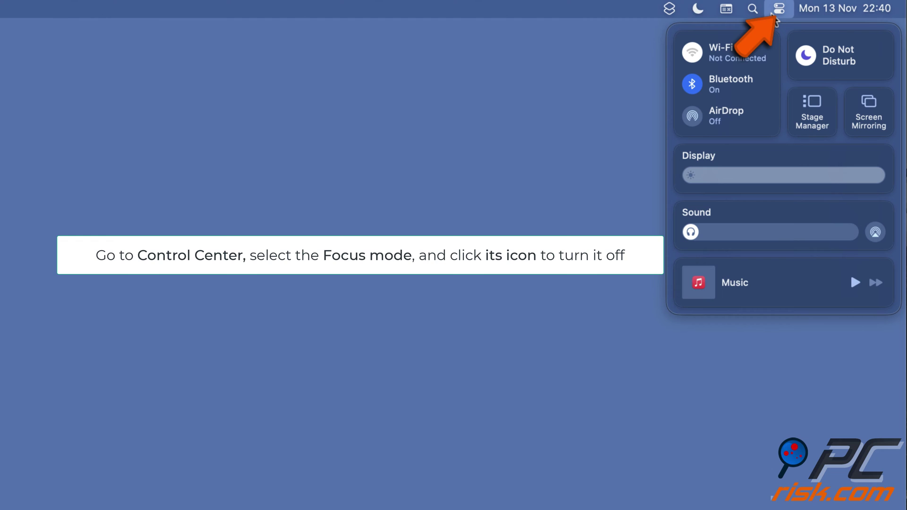
{"action": "left_click", "coordinate": [807, 61]}
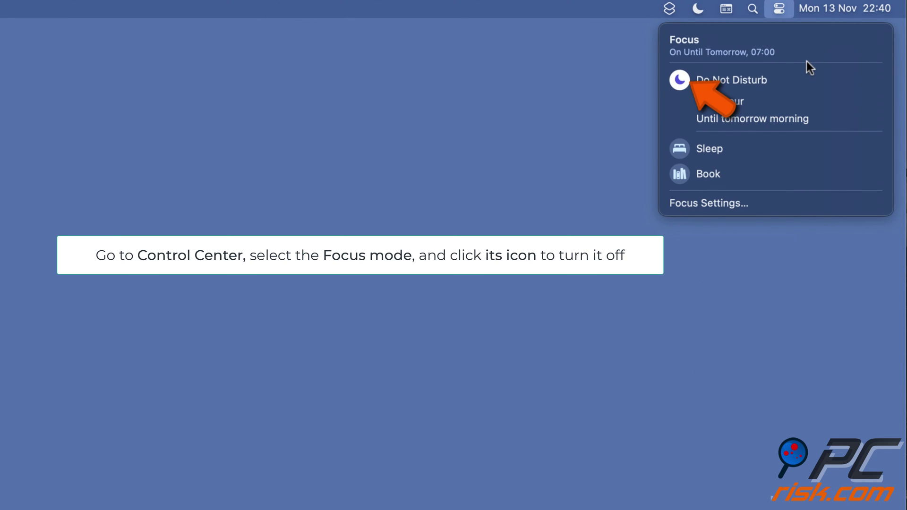
{"action": "left_click", "coordinate": [688, 86]}
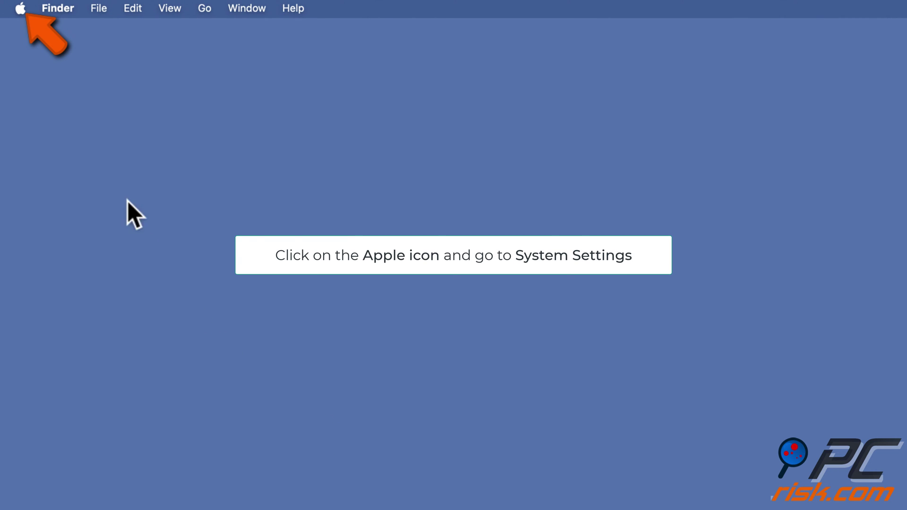
Step: Disable Low data mode in the connected Wi-Fi network's details and confirm with OK
{"action": "left_click", "coordinate": [23, 14]}
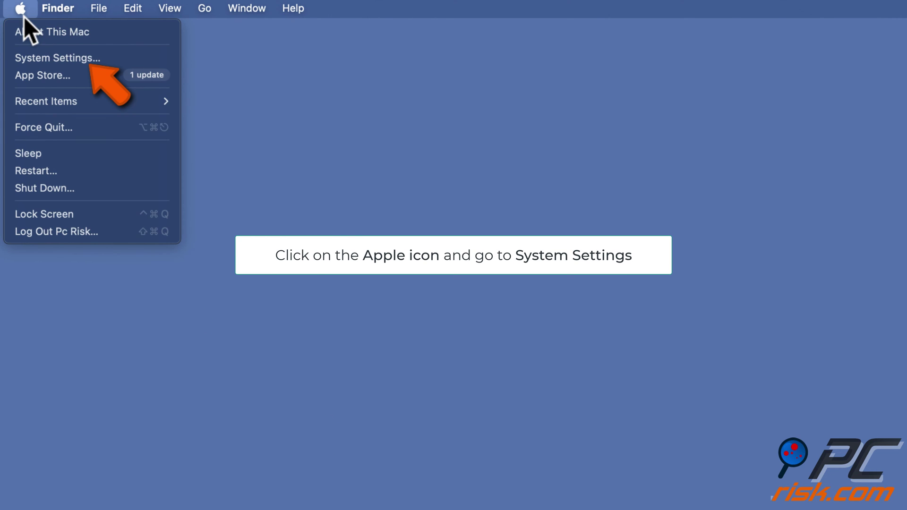
{"action": "left_click", "coordinate": [92, 61]}
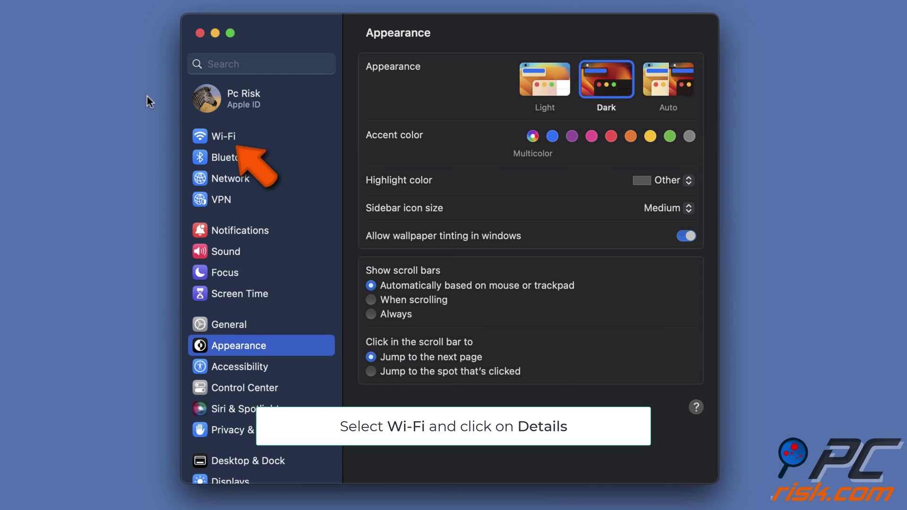
{"action": "left_click", "coordinate": [245, 136]}
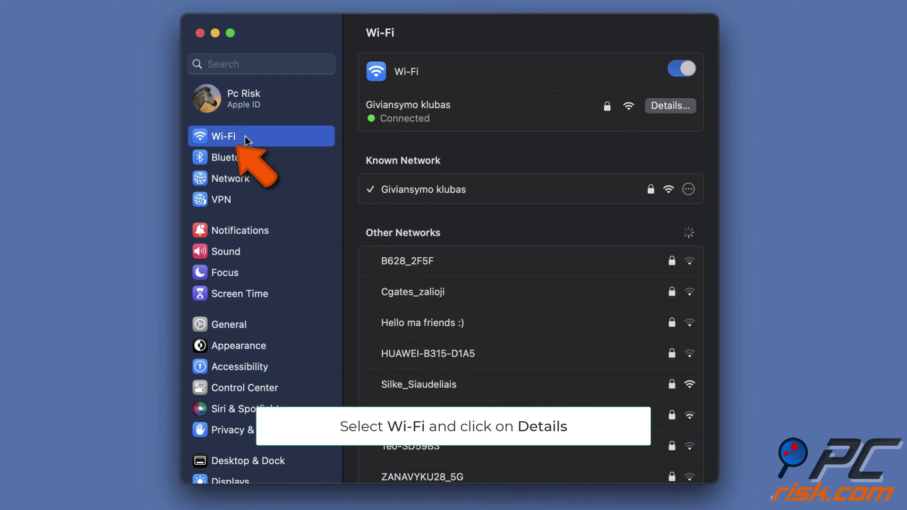
{"action": "left_click", "coordinate": [680, 108]}
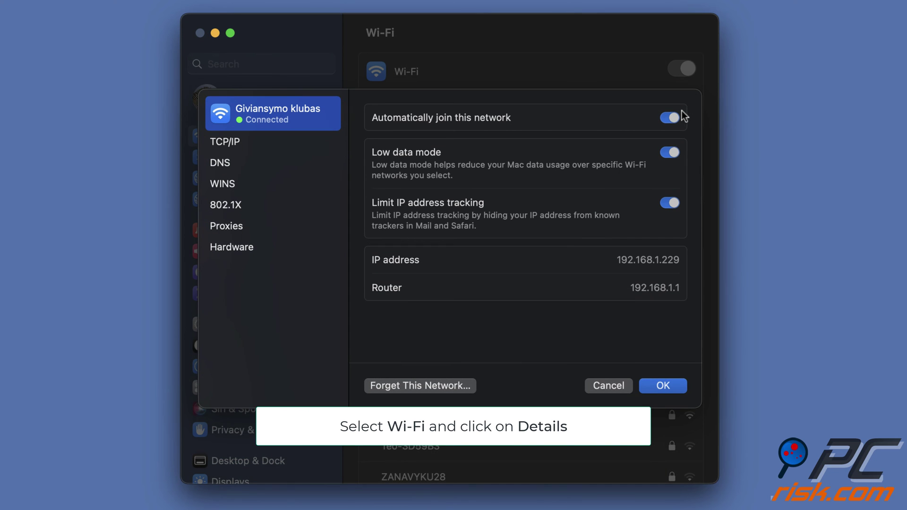
{"action": "left_click", "coordinate": [673, 155]}
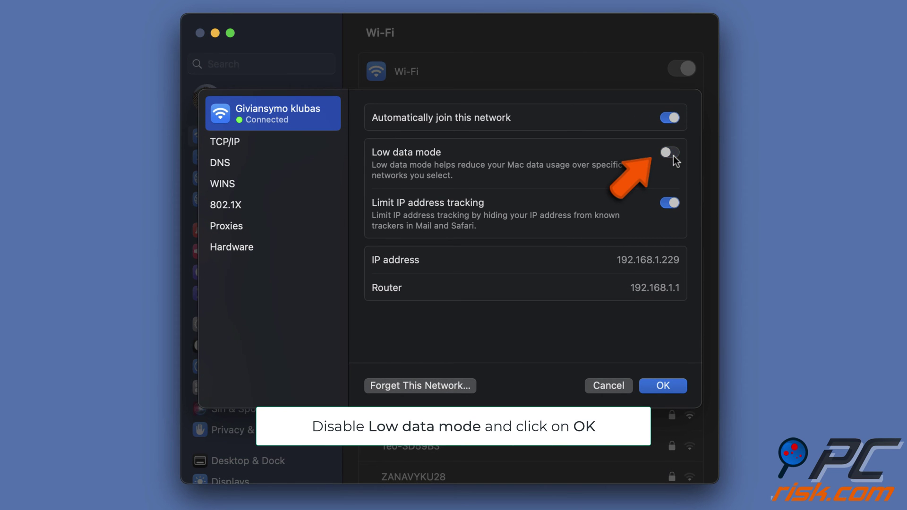
{"action": "left_click", "coordinate": [678, 390]}
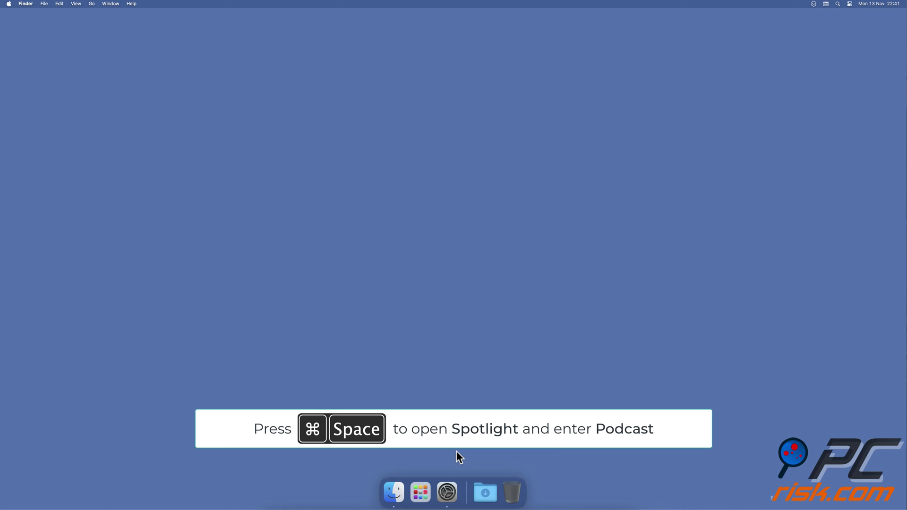
Step: Launch Podcasts by searching 'pod' in Spotlight
{"action": "key", "text": "super+space"}
{"action": "type", "text": "pod"}
{"action": "key", "text": "Return"}
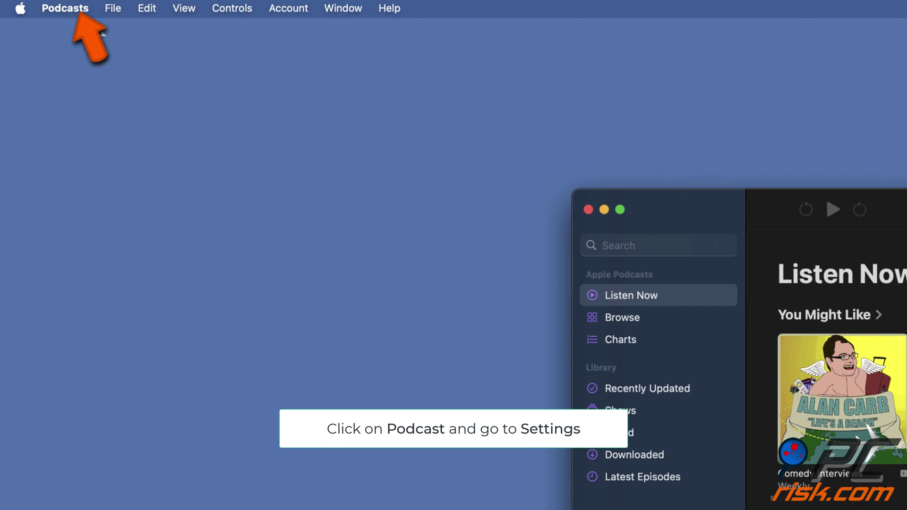
Step: Tick Sync Library in the General tab of Podcasts Settings
{"action": "left_click", "coordinate": [27, 4]}
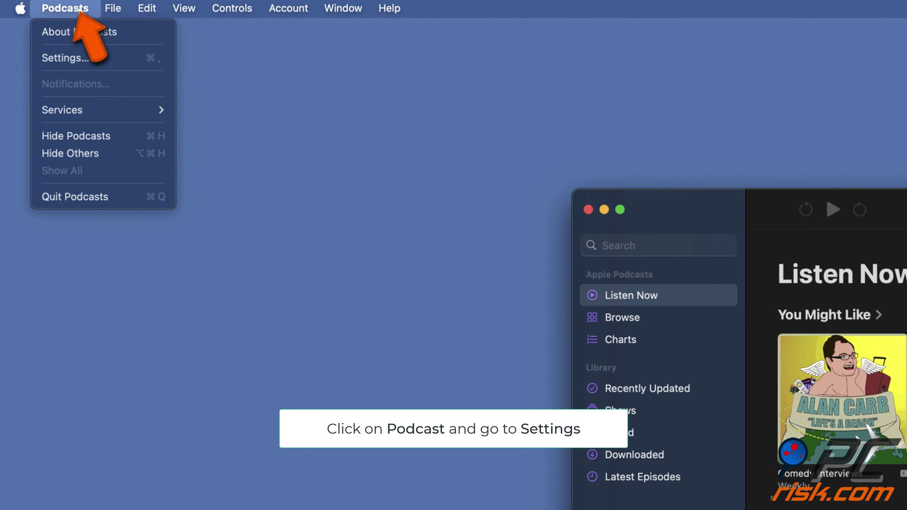
{"action": "left_click", "coordinate": [97, 60]}
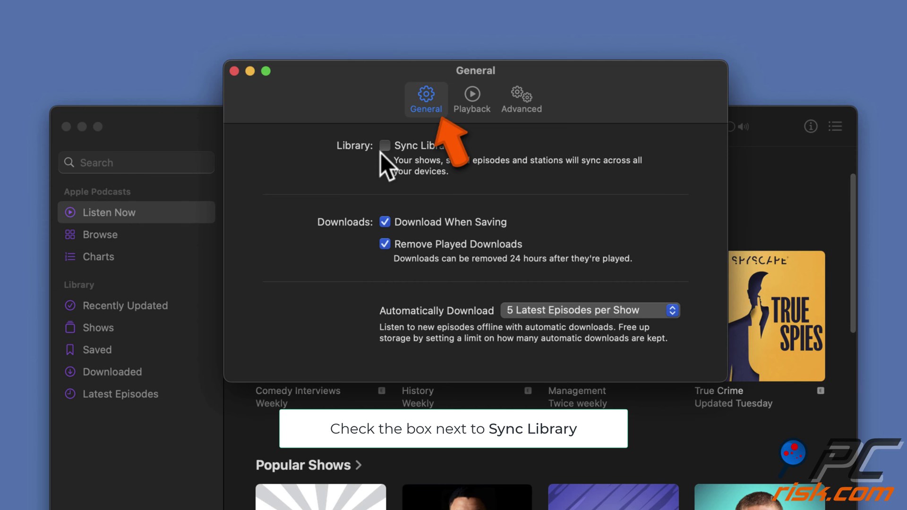
{"action": "left_click", "coordinate": [384, 149]}
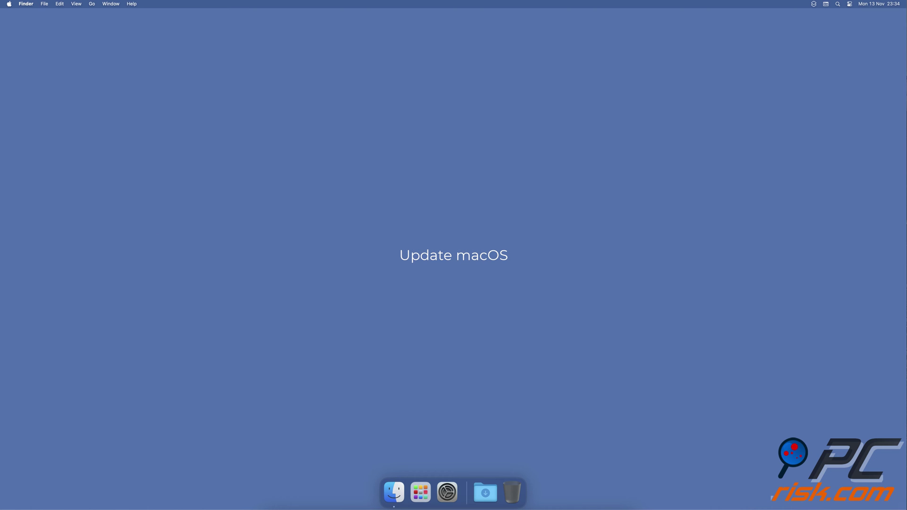
Step: Check Software Update under General, which shows macOS Sonoma 14.1.1 available
{"action": "left_click", "coordinate": [8, 4]}
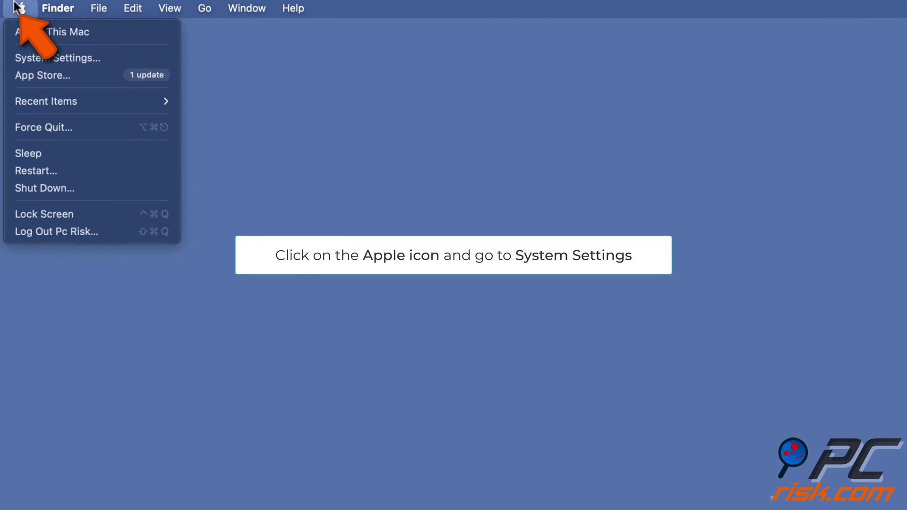
{"action": "left_click", "coordinate": [101, 59]}
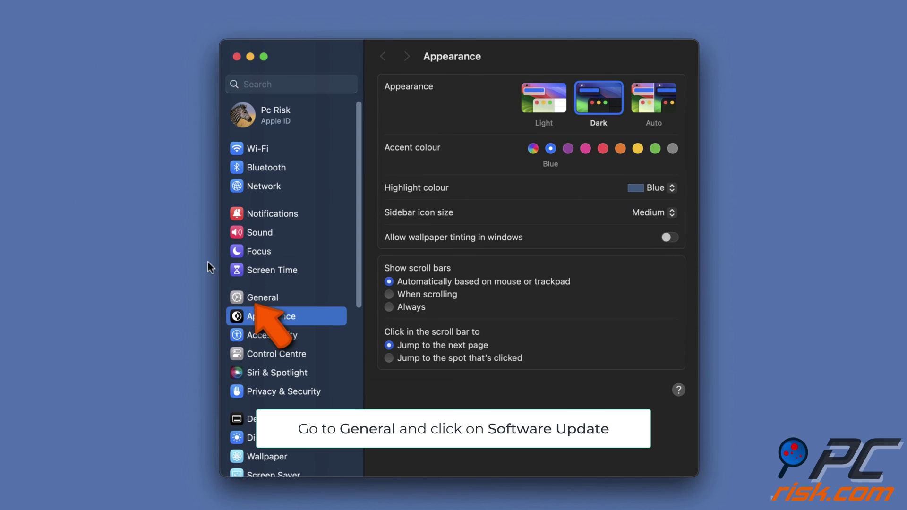
{"action": "left_click", "coordinate": [338, 421]}
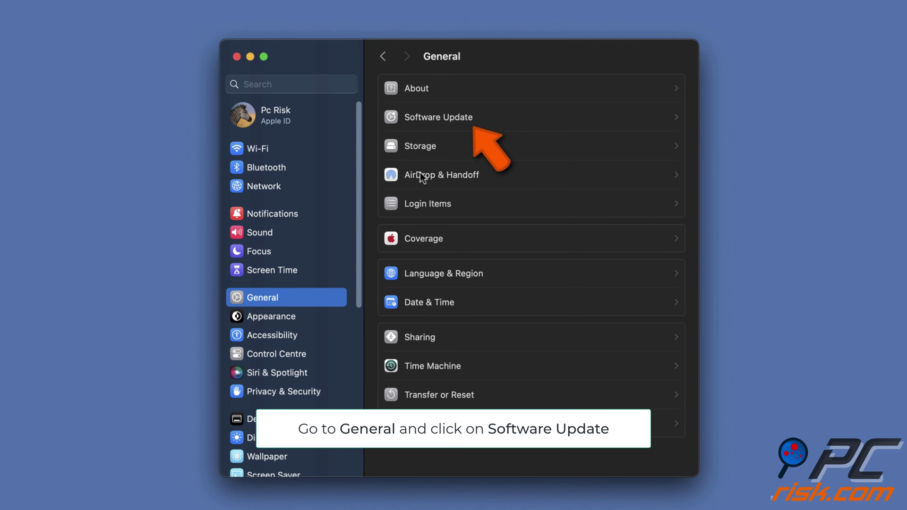
{"action": "left_click", "coordinate": [495, 122]}
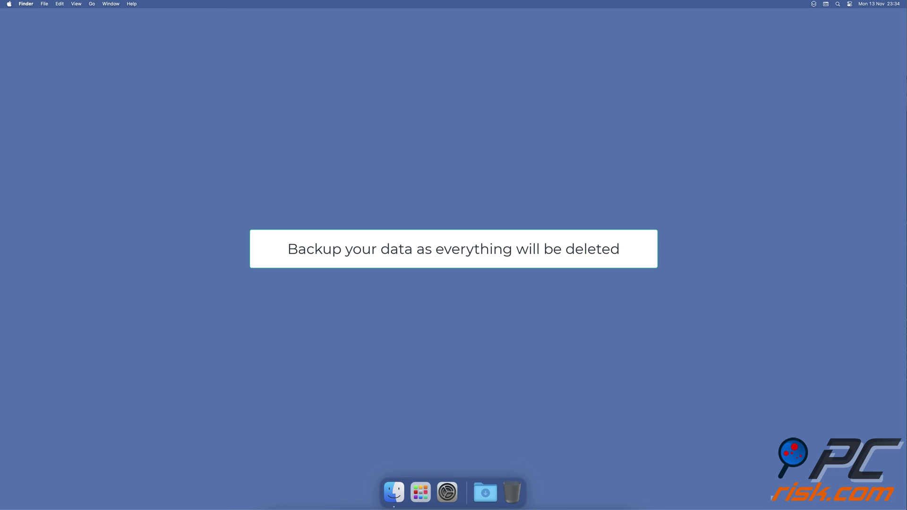
Step: Go to General > Transfer or Reset in System Settings
{"action": "left_click", "coordinate": [9, 4]}
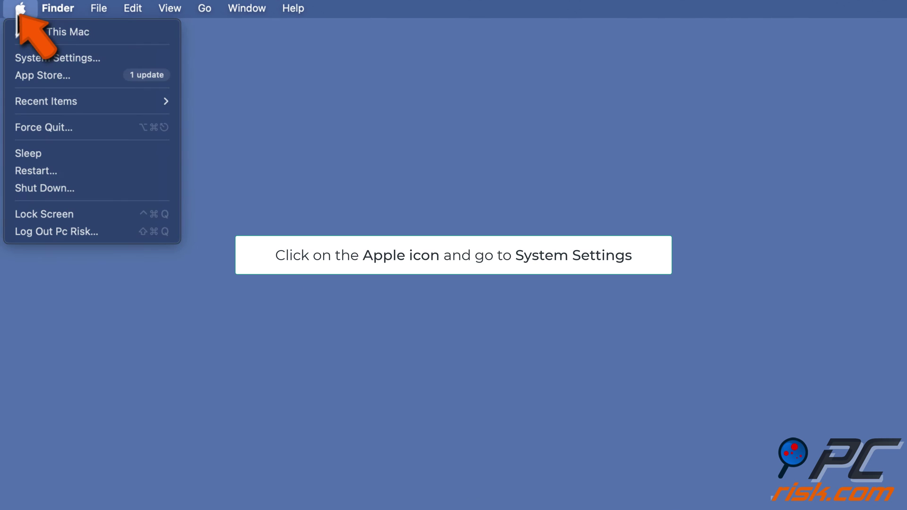
{"action": "left_click", "coordinate": [121, 64]}
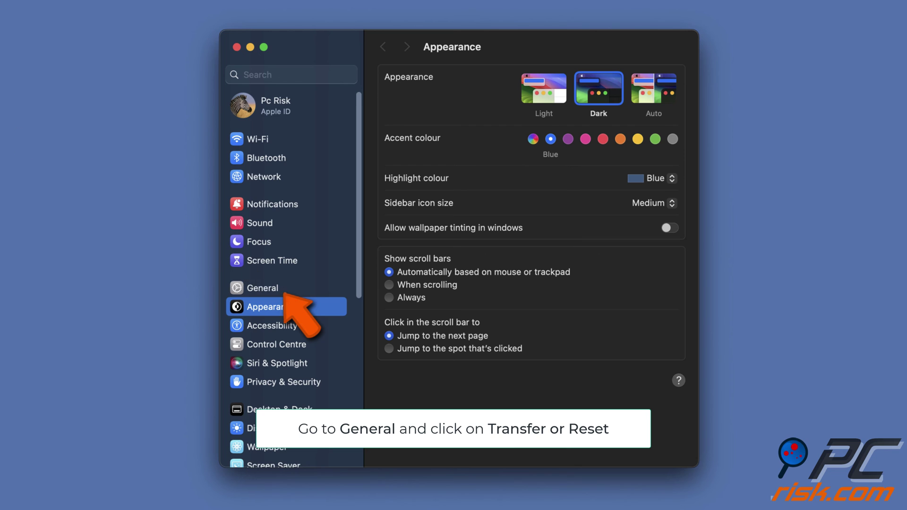
{"action": "left_click", "coordinate": [263, 288]}
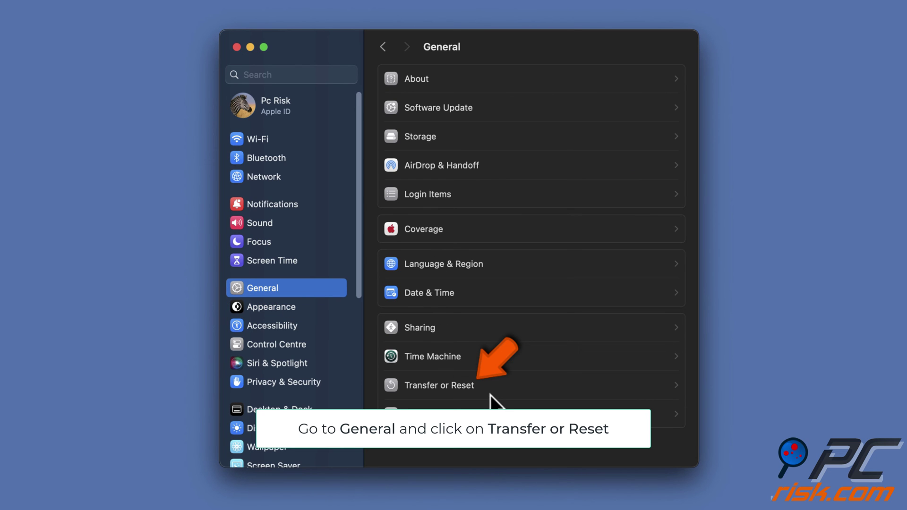
{"action": "left_click", "coordinate": [490, 396]}
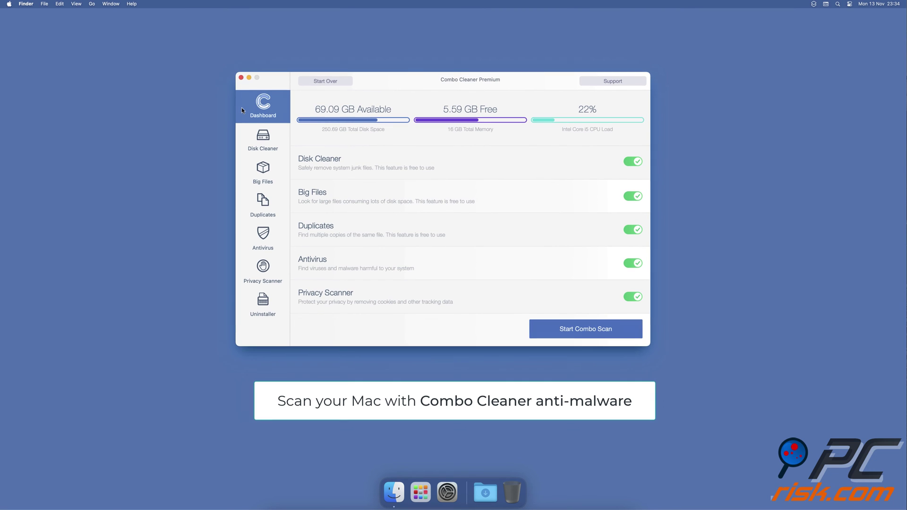
Step: Start a Full Scan in Combo Cleaner's Antivirus
{"action": "left_click", "coordinate": [243, 238]}
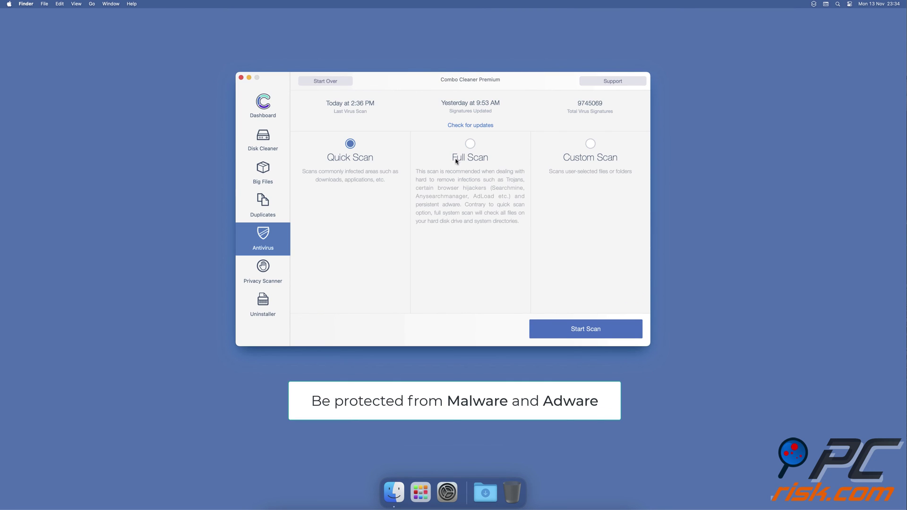
{"action": "left_click", "coordinate": [472, 144]}
{"action": "left_click", "coordinate": [550, 330]}
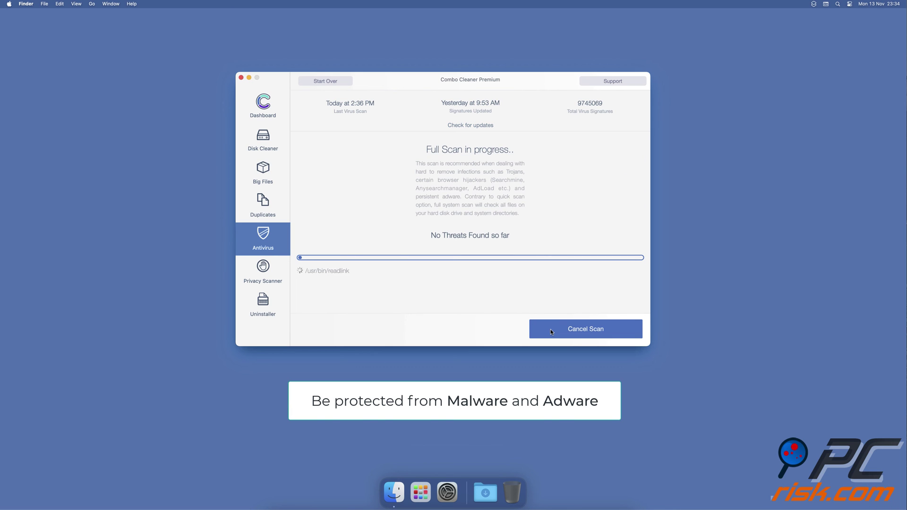
Step: Scan with Disk Cleaner and remove the 2.7 GB of caches and logs
{"action": "left_click", "coordinate": [262, 145]}
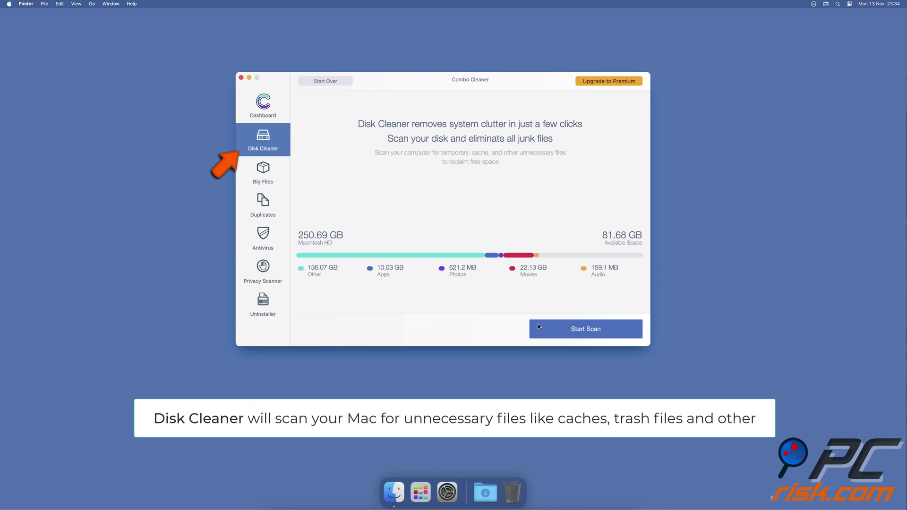
{"action": "left_click", "coordinate": [554, 331]}
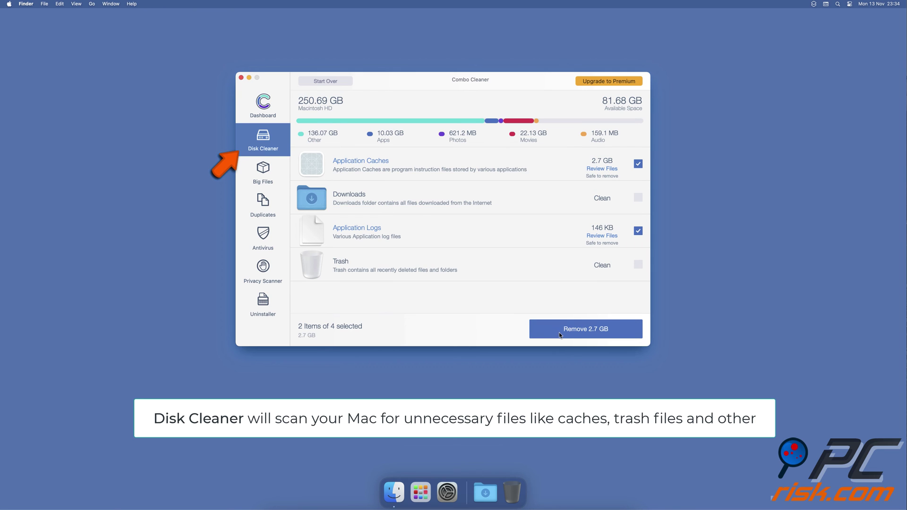
{"action": "left_click", "coordinate": [559, 332]}
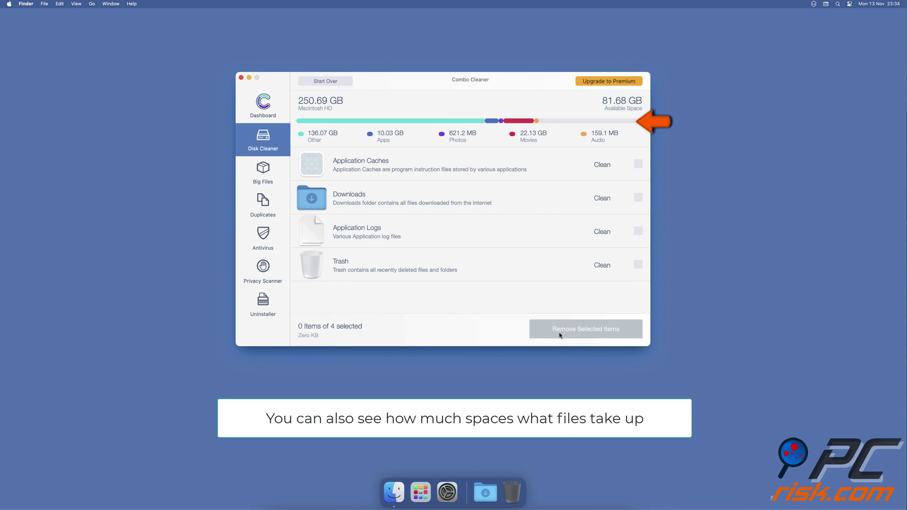
Step: Run Big Files, Duplicates, Privacy Scanner and Uninstaller scans, finding 43 apps led by Spotify
{"action": "left_click", "coordinate": [265, 176]}
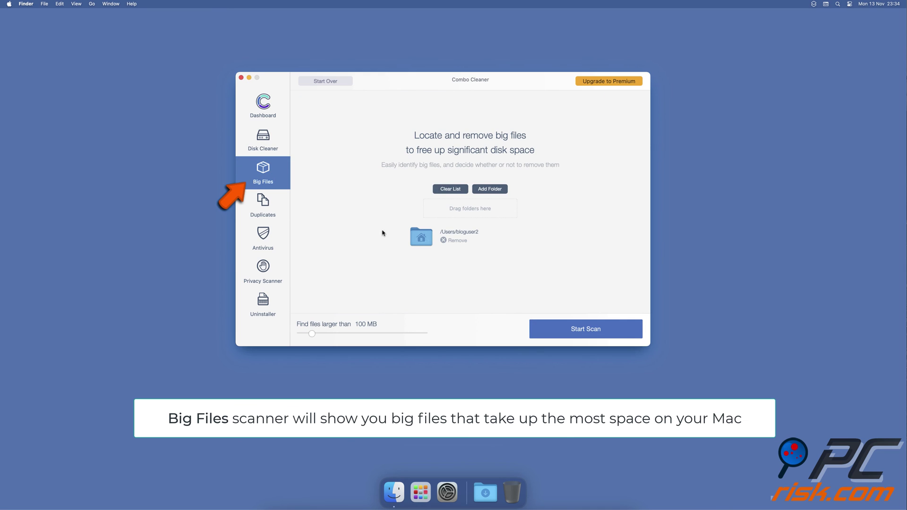
{"action": "left_click", "coordinate": [562, 339]}
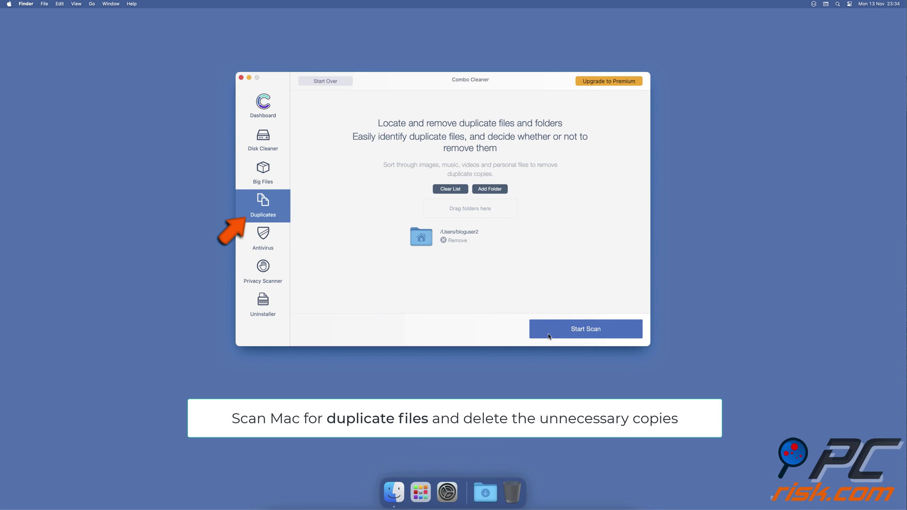
{"action": "left_click", "coordinate": [548, 336]}
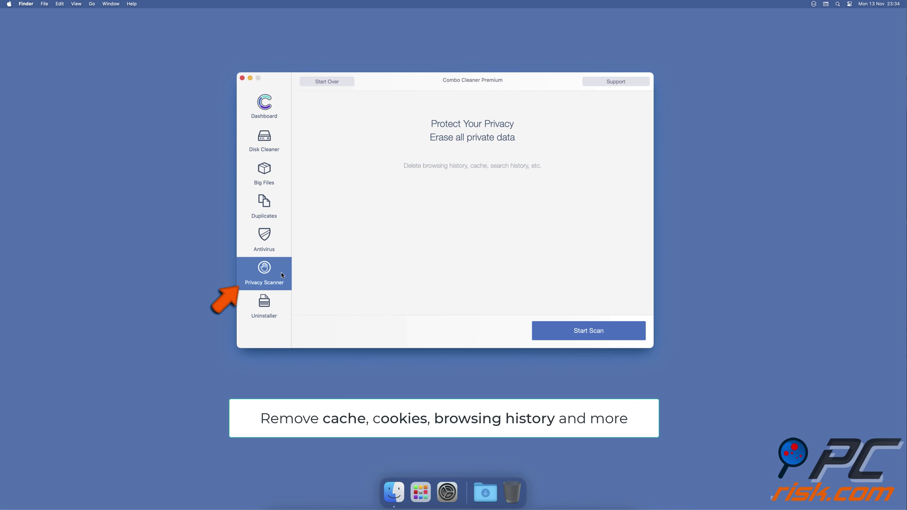
{"action": "left_click", "coordinate": [543, 332]}
{"action": "left_click", "coordinate": [285, 314]}
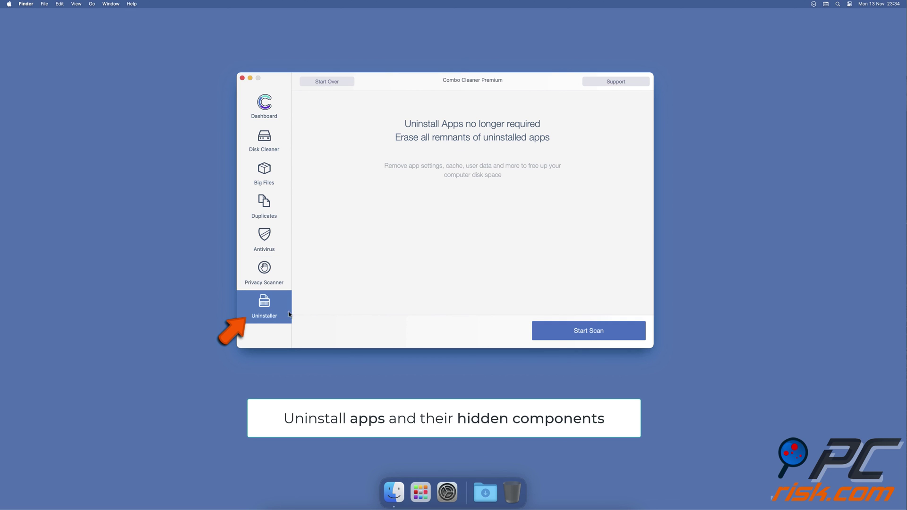
{"action": "left_click", "coordinate": [542, 333]}
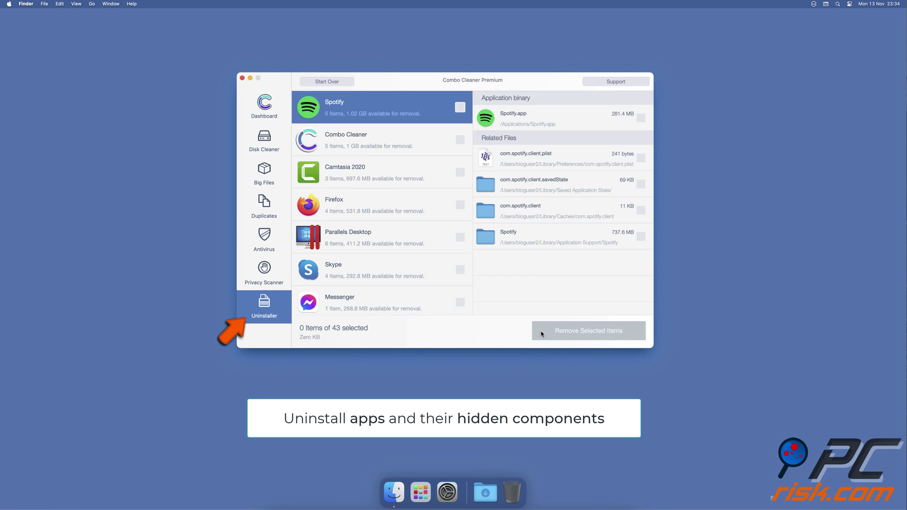